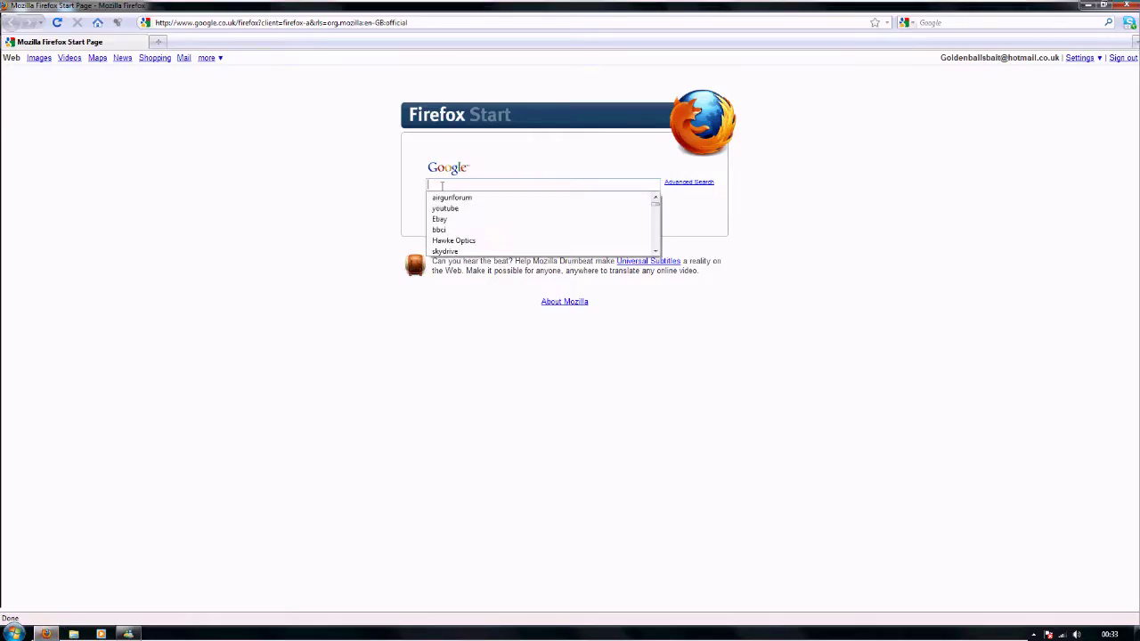
Search Google for 'Hawke Optics' using the entry from earlier searches
{"action": "left_click", "coordinate": [462, 241]}
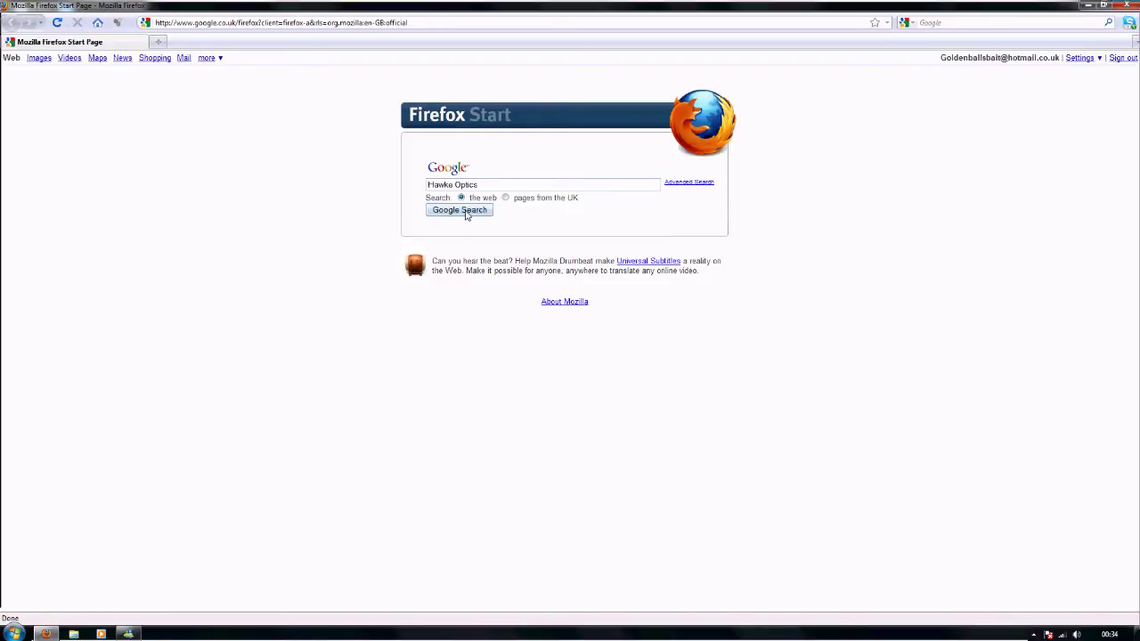
{"action": "left_click", "coordinate": [461, 210]}
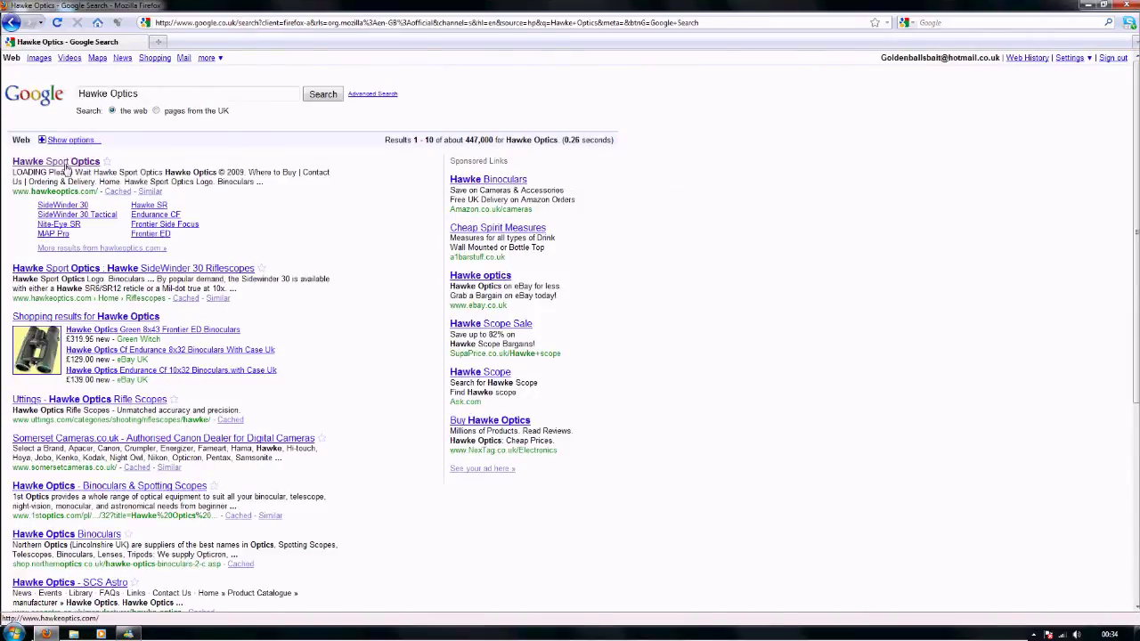
Open the Hawke Sport Optics site and go to its Hawke BRC download page
{"action": "left_click", "coordinate": [53, 166]}
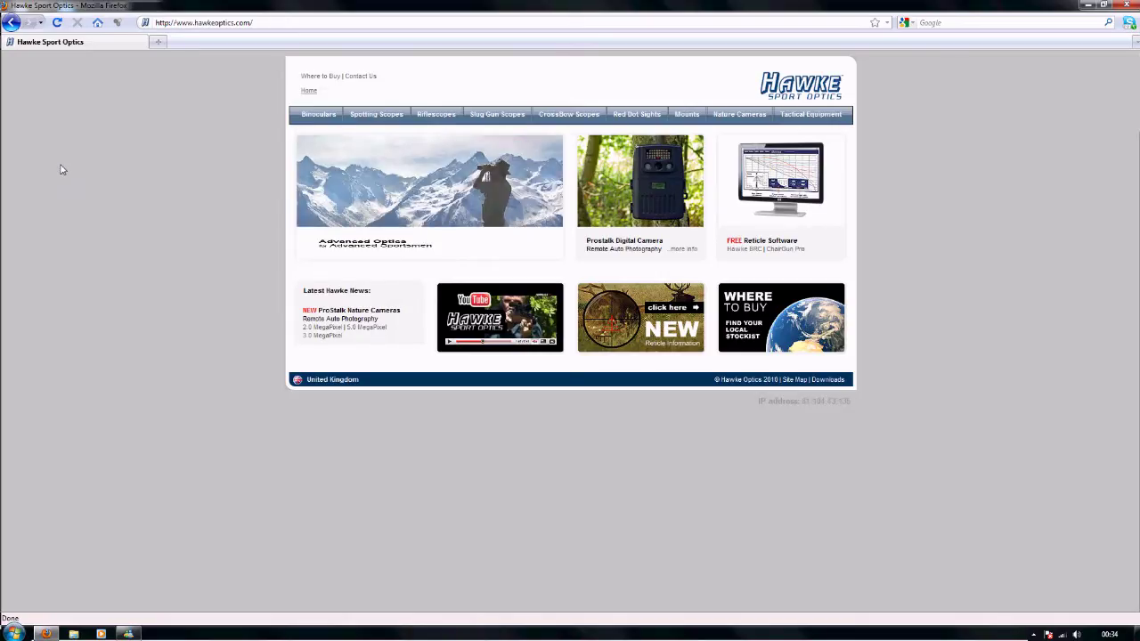
{"action": "mouse_move", "coordinate": [795, 190]}
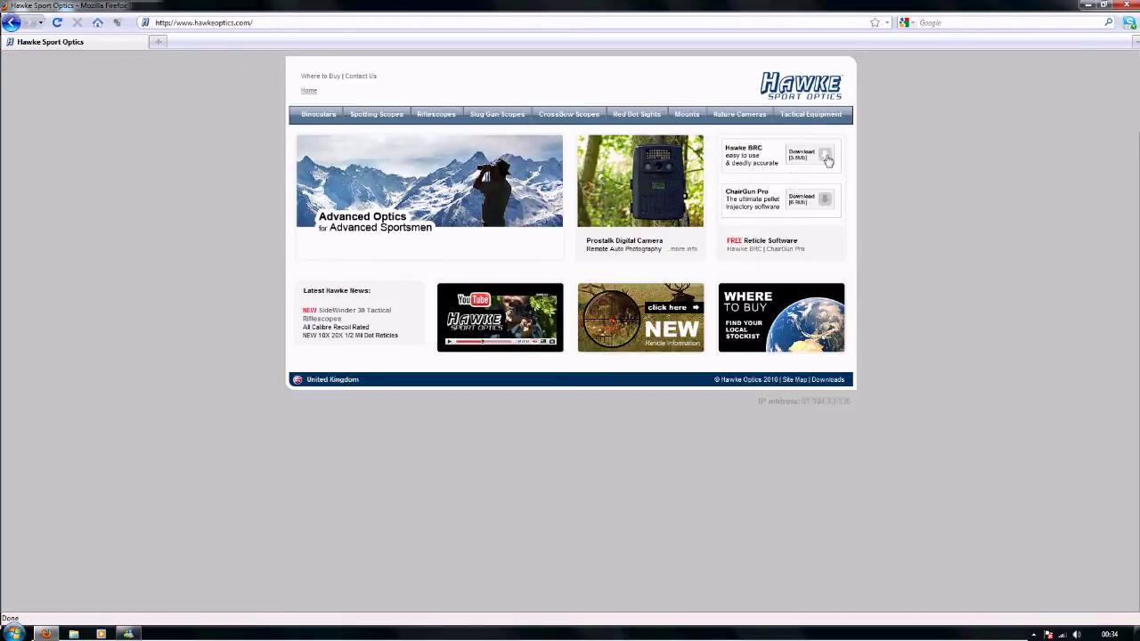
{"action": "left_click", "coordinate": [828, 158]}
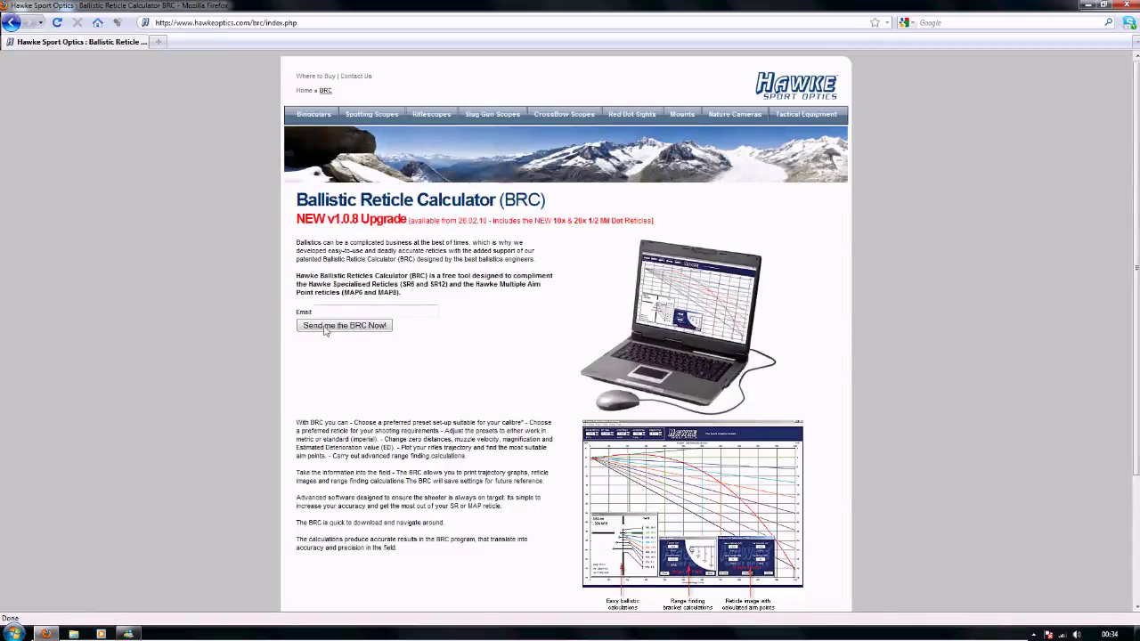
Fill the BRC request form's Email field with a previously saved e-mail address
{"action": "left_click", "coordinate": [341, 311]}
{"action": "left_click", "coordinate": [341, 310]}
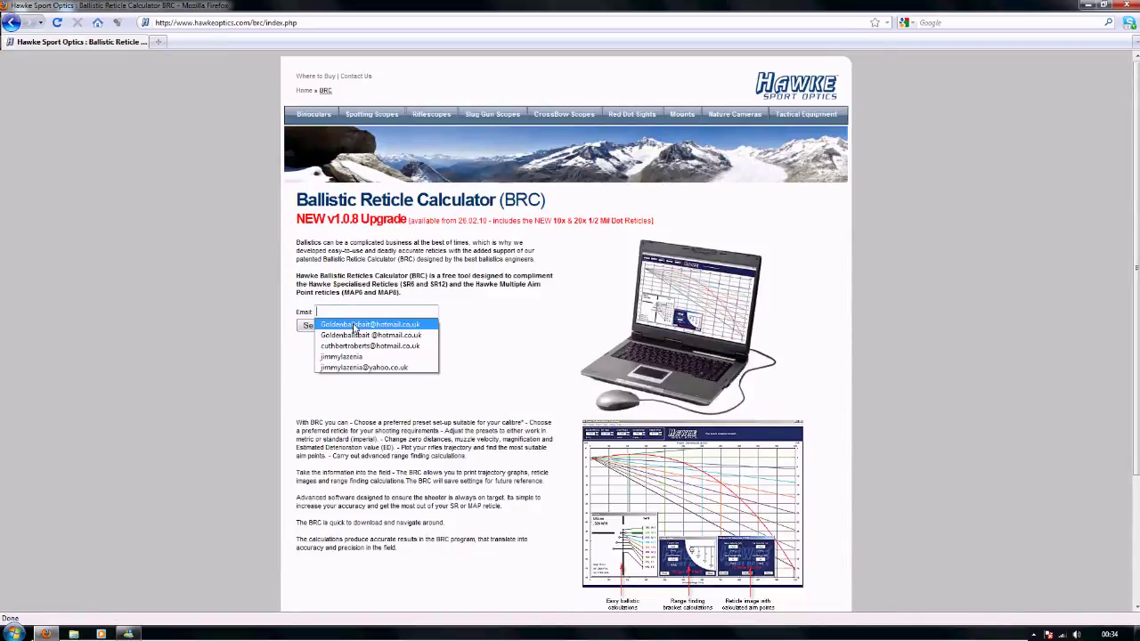
{"action": "left_click", "coordinate": [354, 326]}
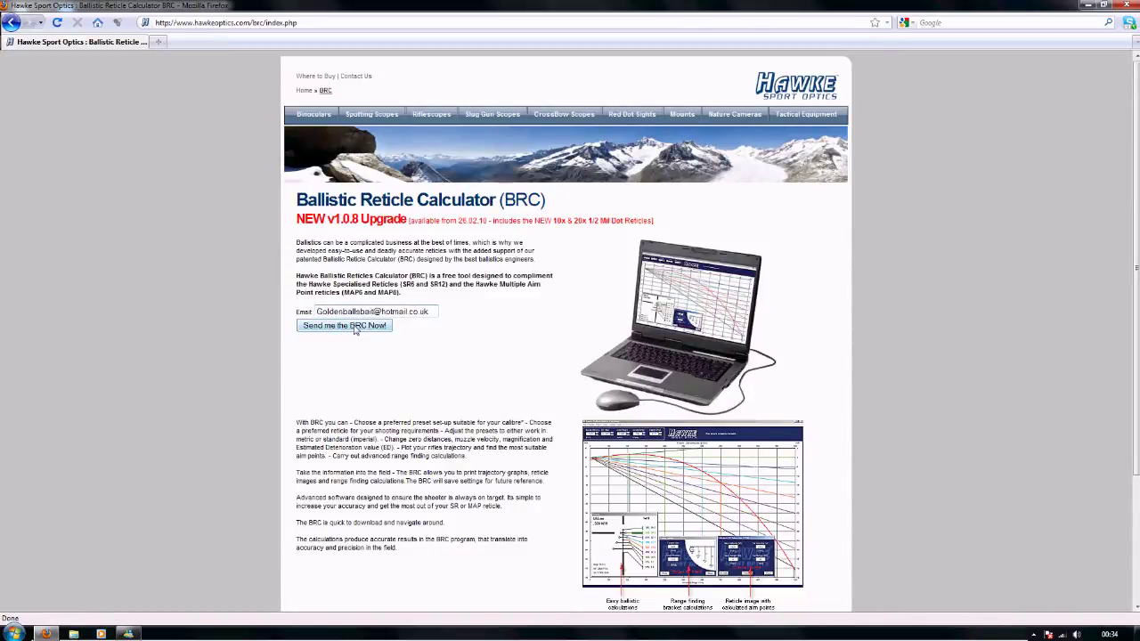
Request and download the BRC setup file, then close Firefox and launch Hawke BRC from the desktop
{"action": "left_click", "coordinate": [353, 326]}
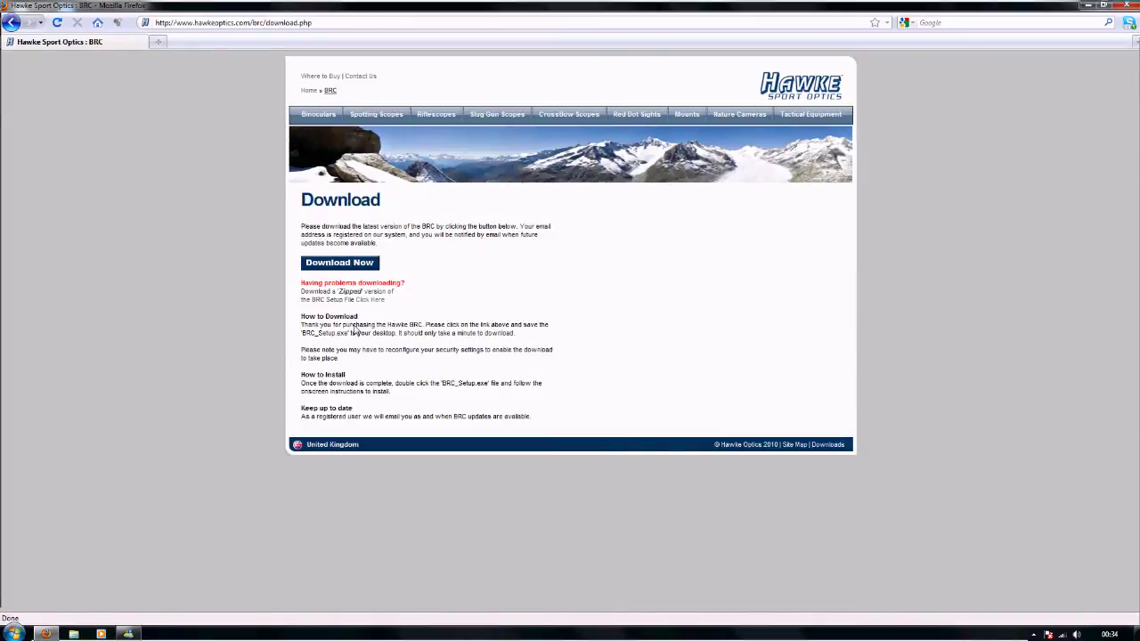
{"action": "left_click", "coordinate": [344, 266]}
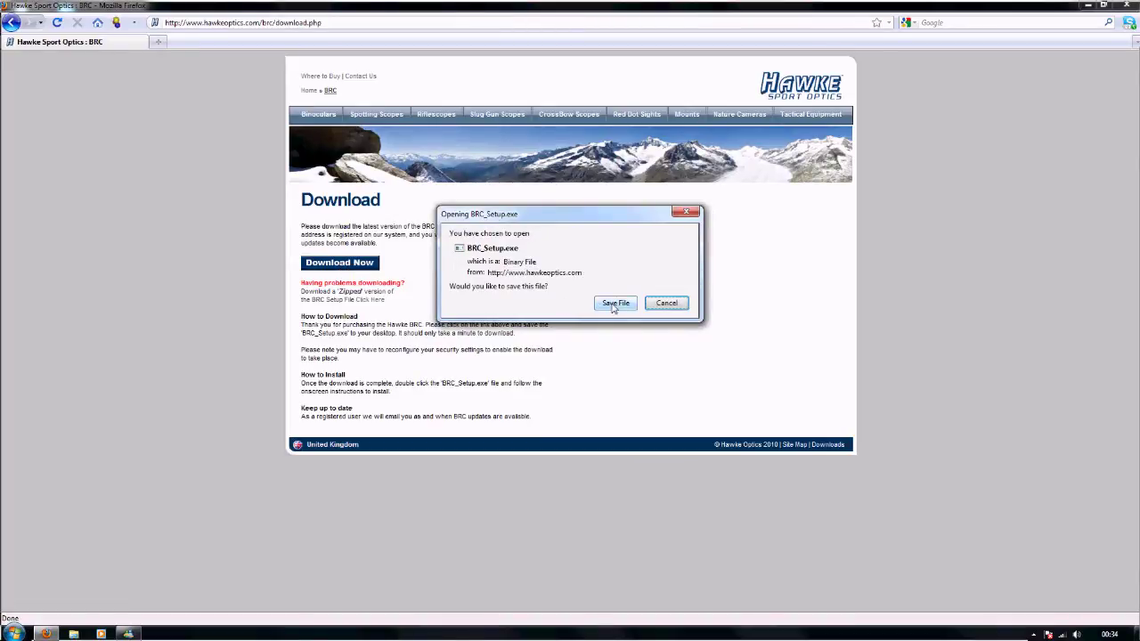
{"action": "left_click", "coordinate": [688, 213]}
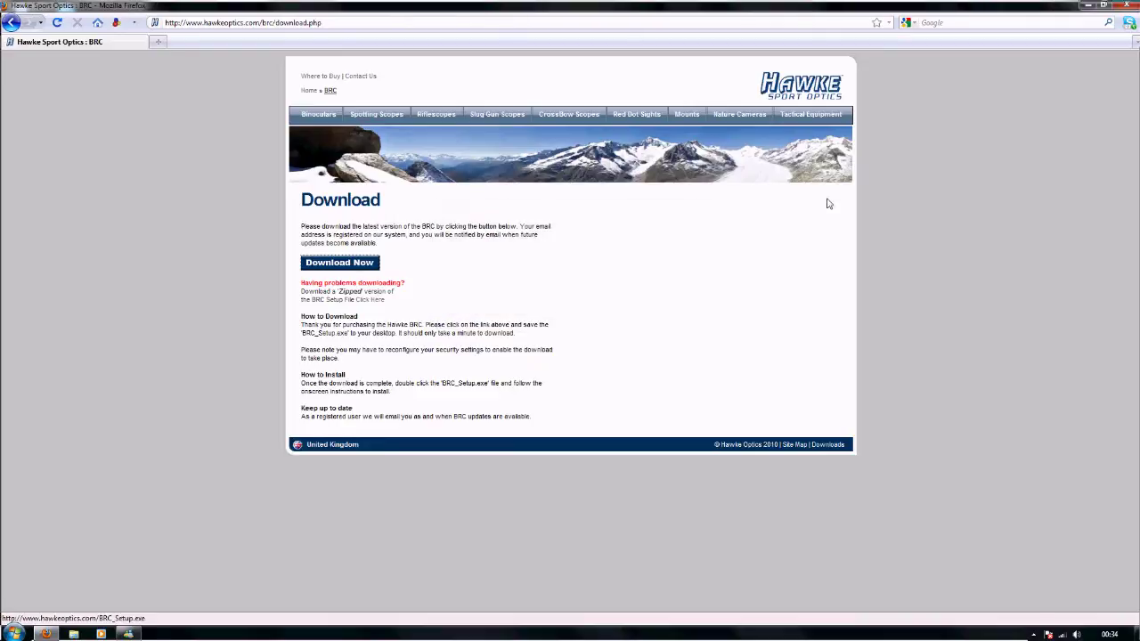
{"action": "left_click", "coordinate": [1126, 7]}
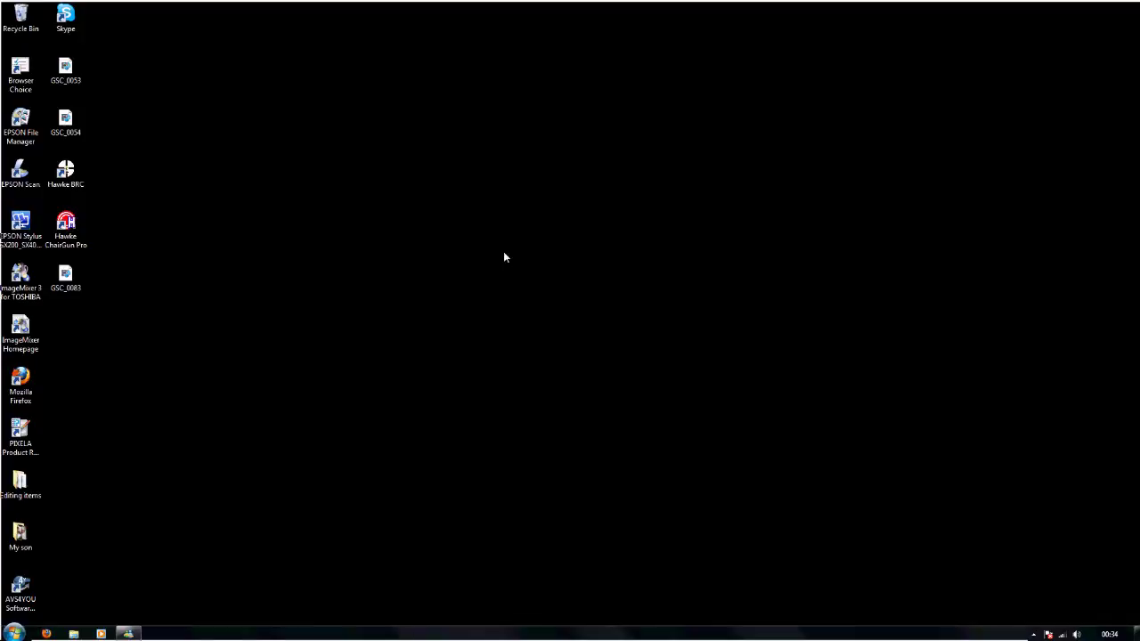
{"action": "double_click", "coordinate": [70, 174]}
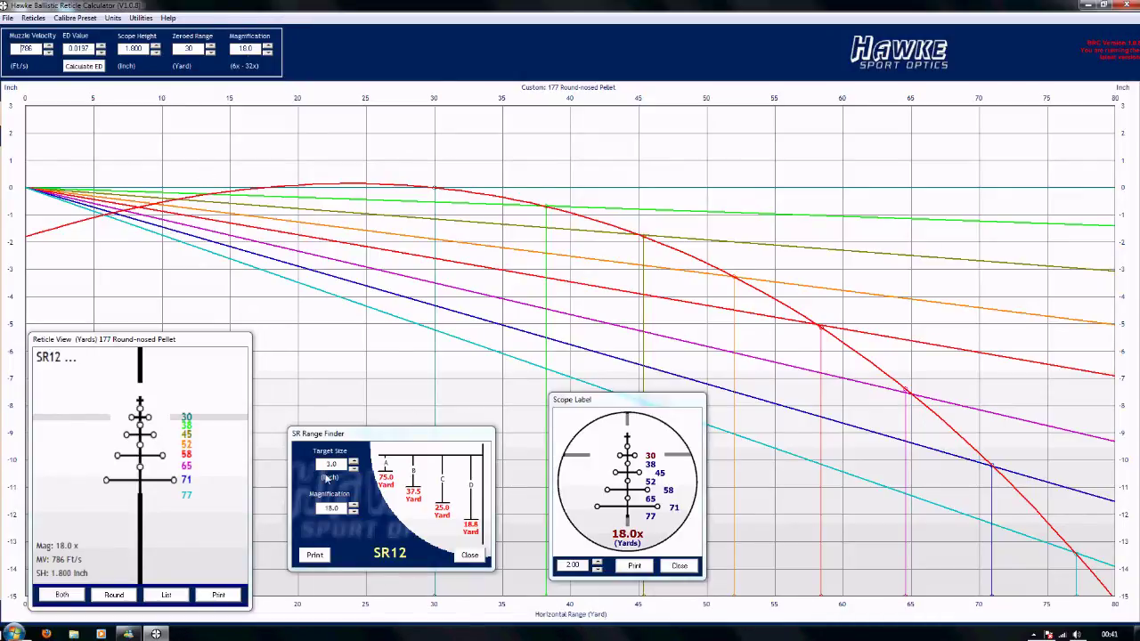
Let Hawke BRC load the 177 Round-nosed Pellet SR12 graph with the Reticle View, SR Range Finder and Scope Label windows
{"action": "mouse_move", "coordinate": [335, 474]}
Lower the SR Range Finder magnification to 10.0x, giving 41.7, 20.8, 13.9 and 10.4-yard ranges
{"action": "left_click", "coordinate": [354, 514]}
{"action": "left_click", "coordinate": [354, 515]}
{"action": "left_click", "coordinate": [354, 515]}
{"action": "left_click", "coordinate": [354, 515]}
{"action": "left_click", "coordinate": [353, 515]}
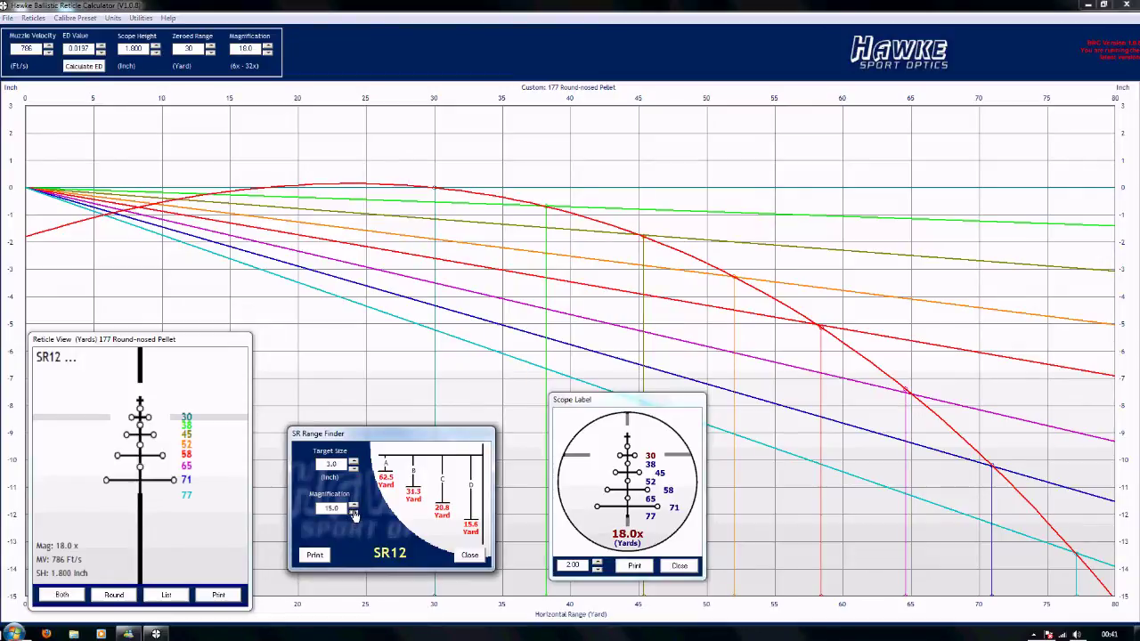
{"action": "left_click", "coordinate": [354, 515]}
{"action": "left_click", "coordinate": [354, 515]}
{"action": "left_click", "coordinate": [354, 515]}
{"action": "left_click", "coordinate": [354, 514]}
{"action": "left_click", "coordinate": [354, 514]}
{"action": "left_click", "coordinate": [354, 514]}
{"action": "left_click", "coordinate": [353, 514]}
{"action": "left_click", "coordinate": [353, 514]}
{"action": "left_click", "coordinate": [353, 514]}
{"action": "mouse_move", "coordinate": [326, 476]}
{"action": "mouse_move", "coordinate": [387, 484]}
{"action": "mouse_move", "coordinate": [412, 501]}
Step the main scope magnification down to 9.5x, settle on 10.0x, and close the Scope Label window
{"action": "left_click", "coordinate": [268, 52]}
{"action": "left_click", "coordinate": [268, 53]}
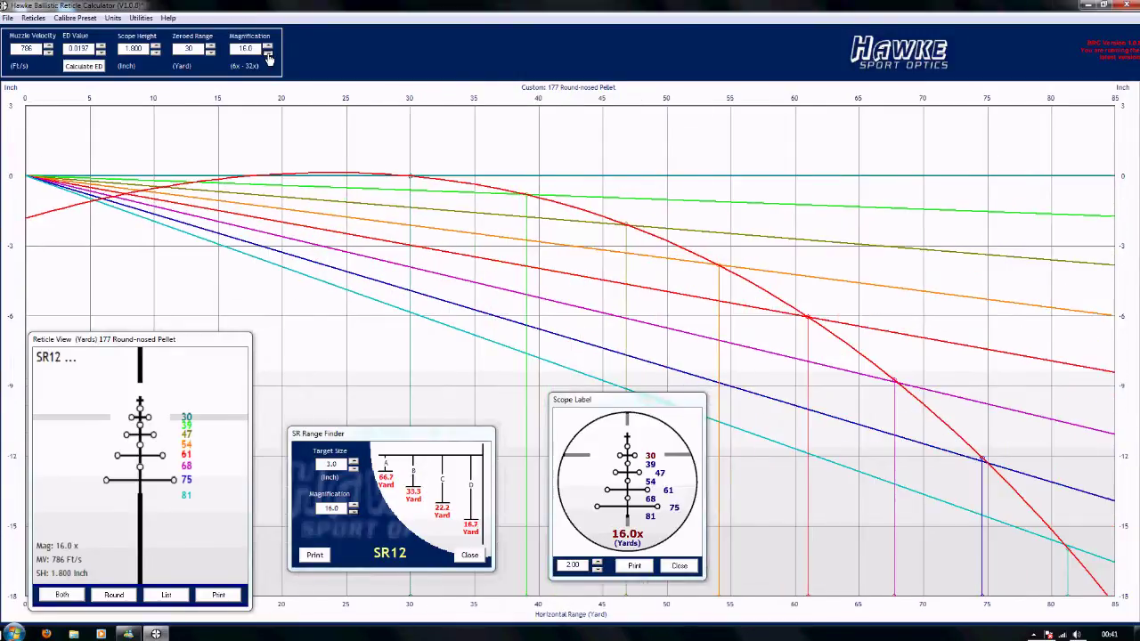
{"action": "left_click", "coordinate": [268, 53]}
{"action": "left_click", "coordinate": [268, 53]}
{"action": "left_click", "coordinate": [268, 53]}
{"action": "left_click", "coordinate": [268, 53]}
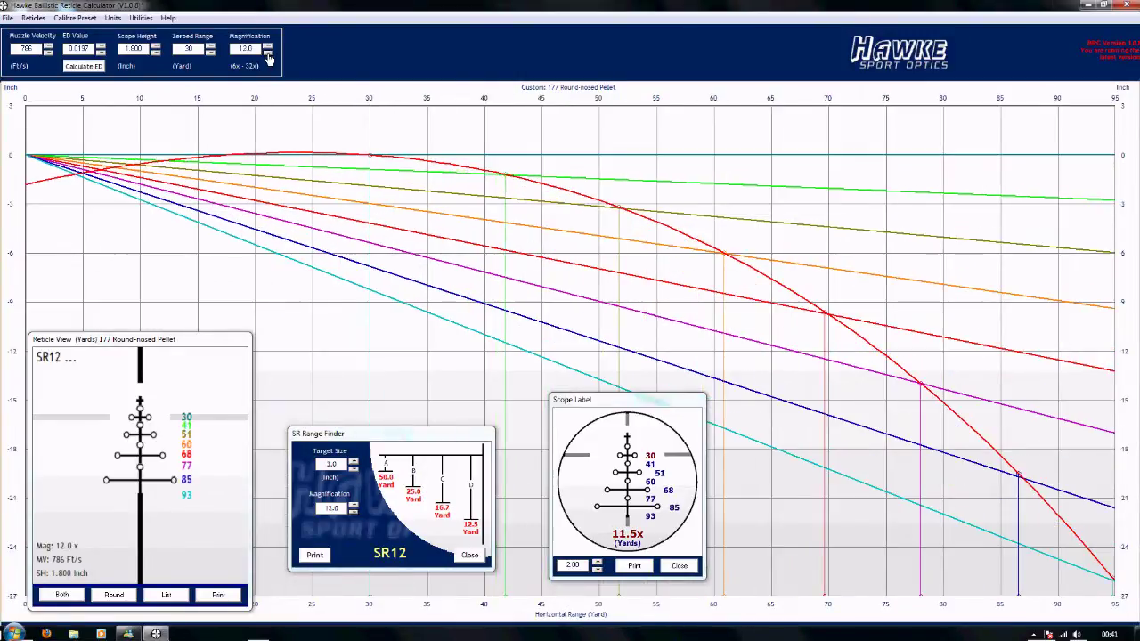
{"action": "left_click", "coordinate": [269, 53]}
{"action": "left_click", "coordinate": [268, 53]}
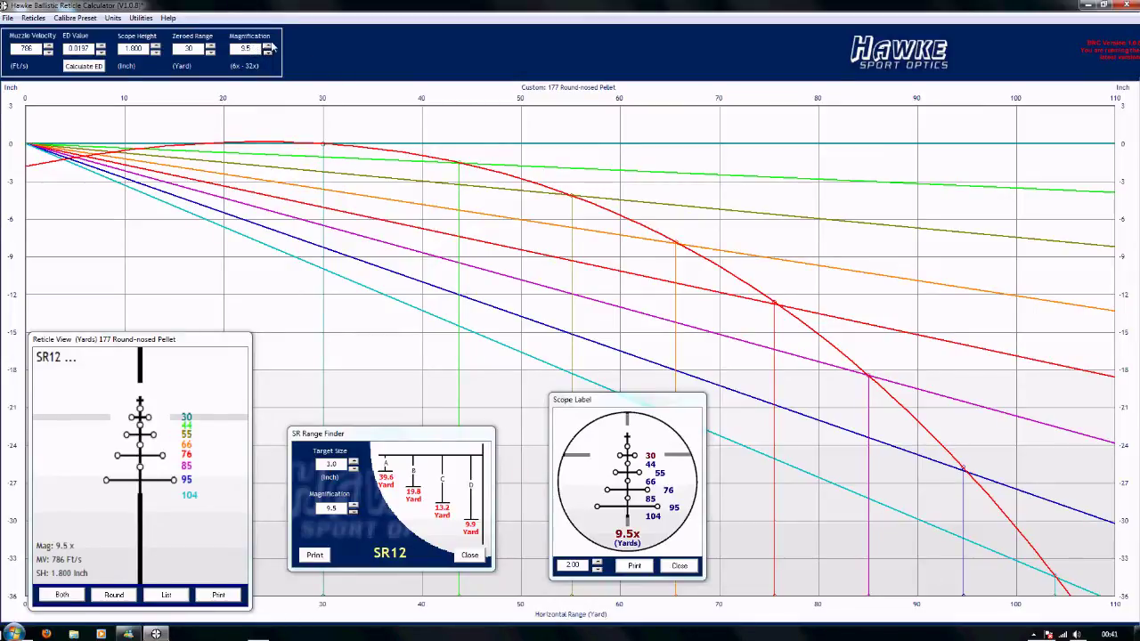
{"action": "left_click", "coordinate": [267, 45]}
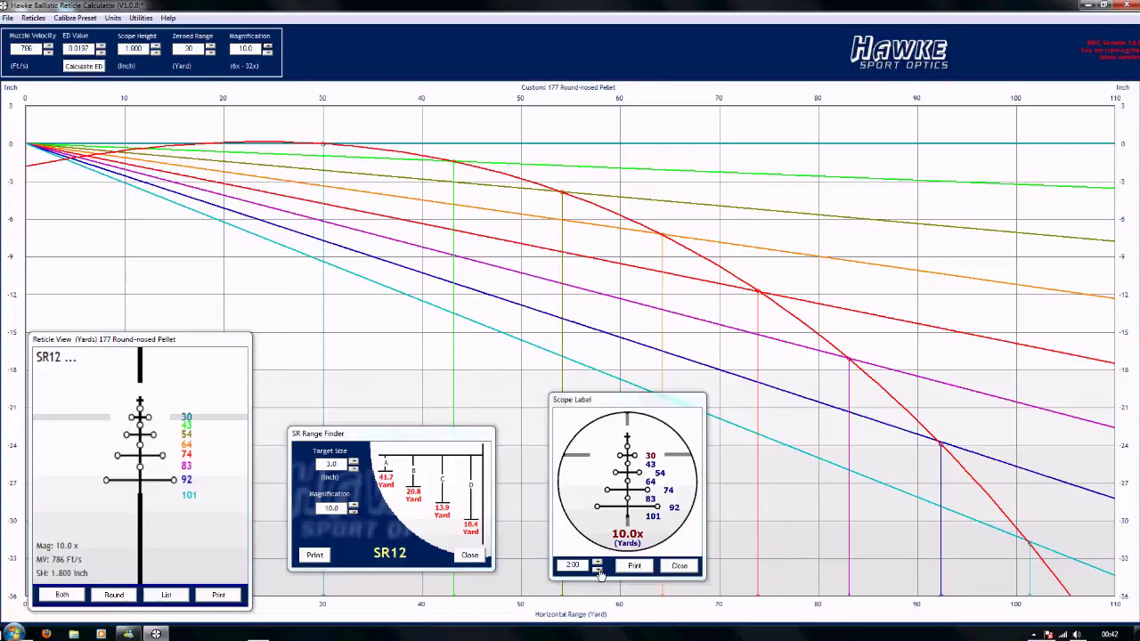
{"action": "left_click", "coordinate": [598, 569]}
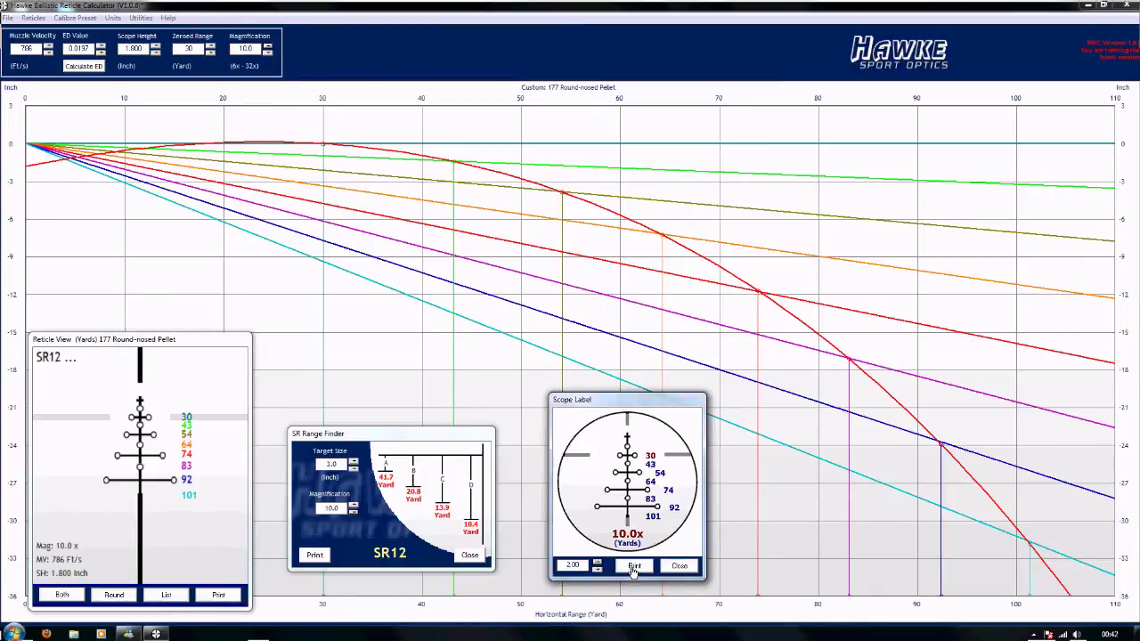
{"action": "left_click", "coordinate": [680, 567]}
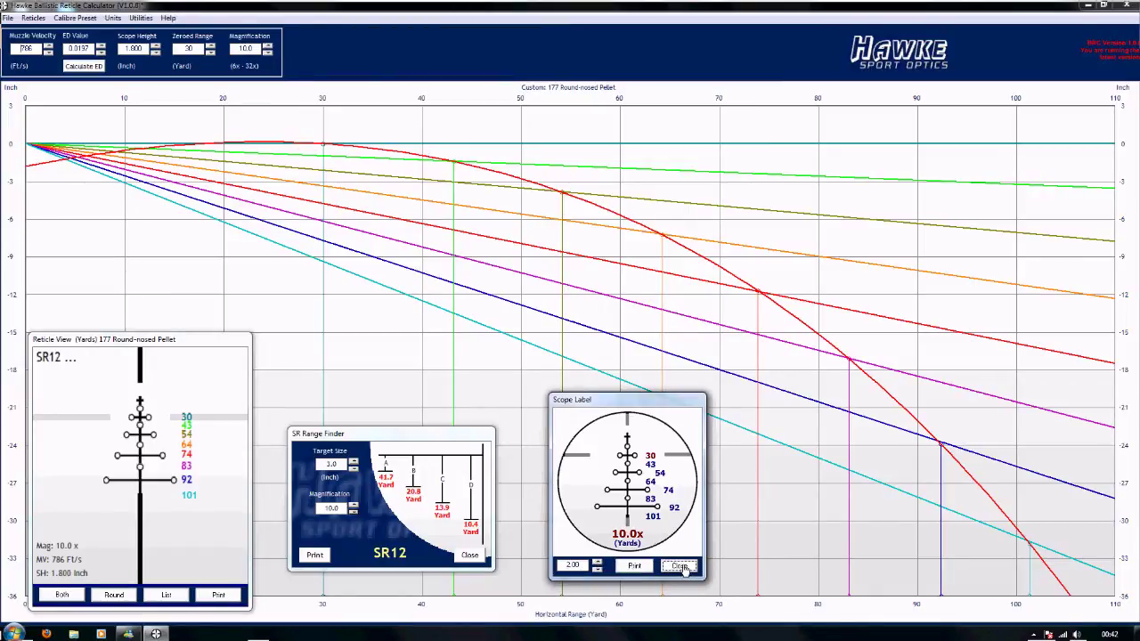
Close the SR Range Finder, move the Reticle View window lower, and close the reopened range finder
{"action": "left_click", "coordinate": [472, 556]}
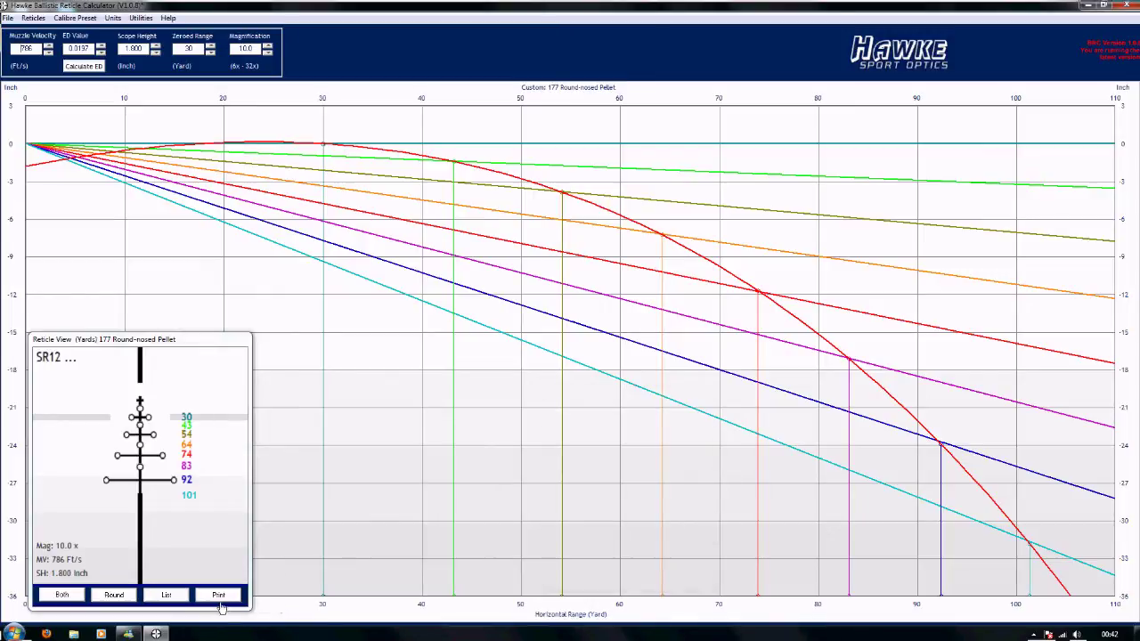
{"action": "left_click", "coordinate": [194, 354]}
{"action": "left_click_drag", "start_coordinate": [196, 341], "coordinate": [176, 413]}
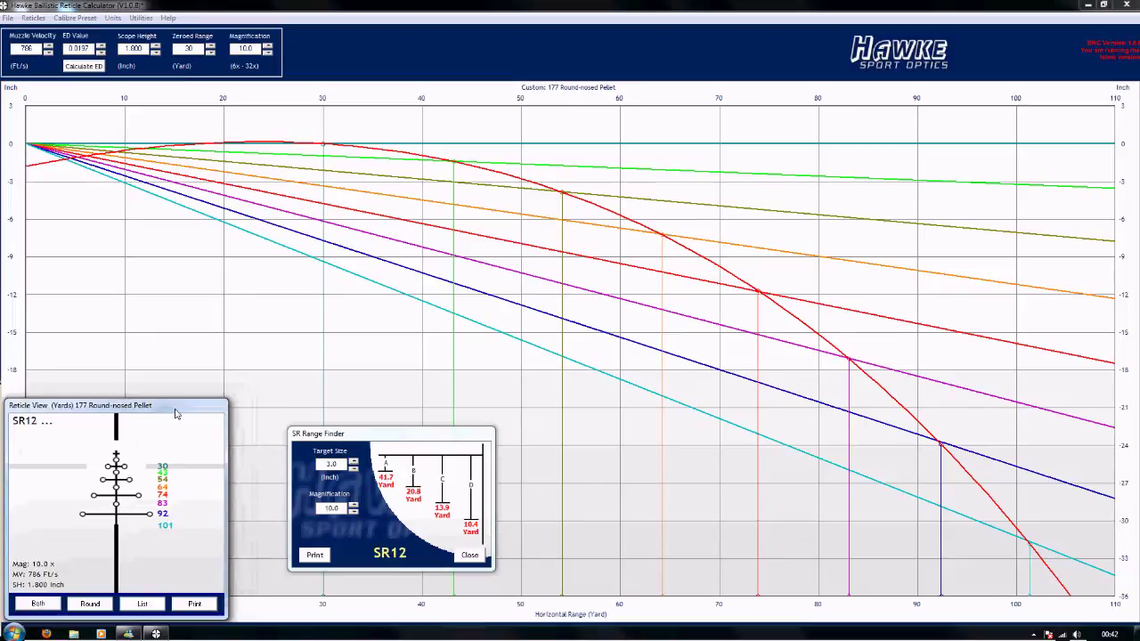
{"action": "left_click", "coordinate": [470, 555]}
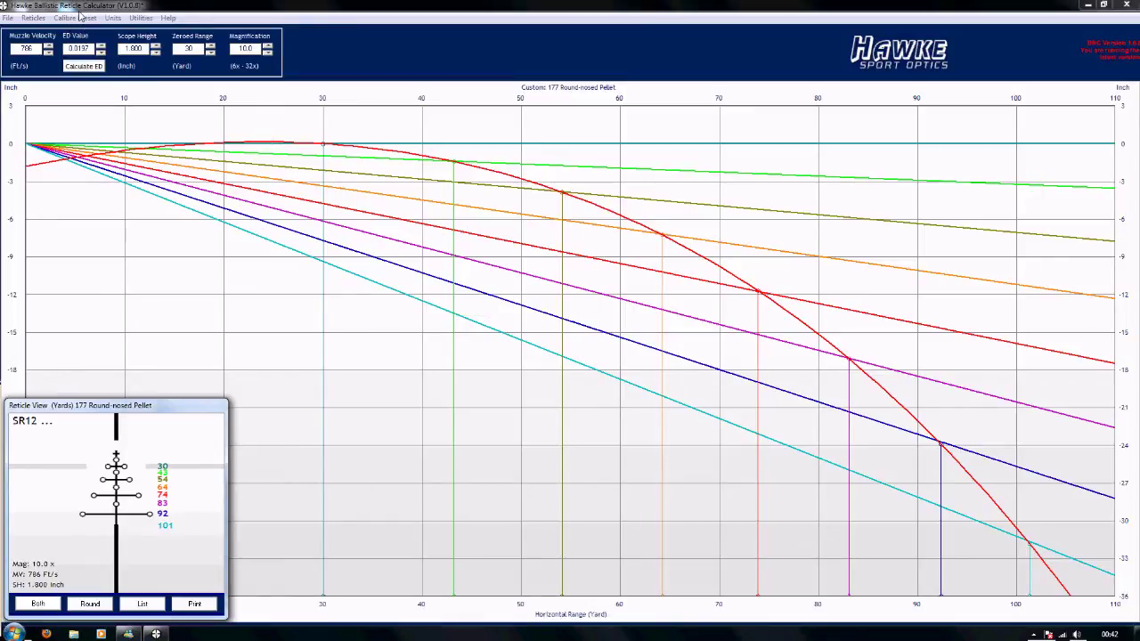
{"action": "left_click", "coordinate": [115, 19]}
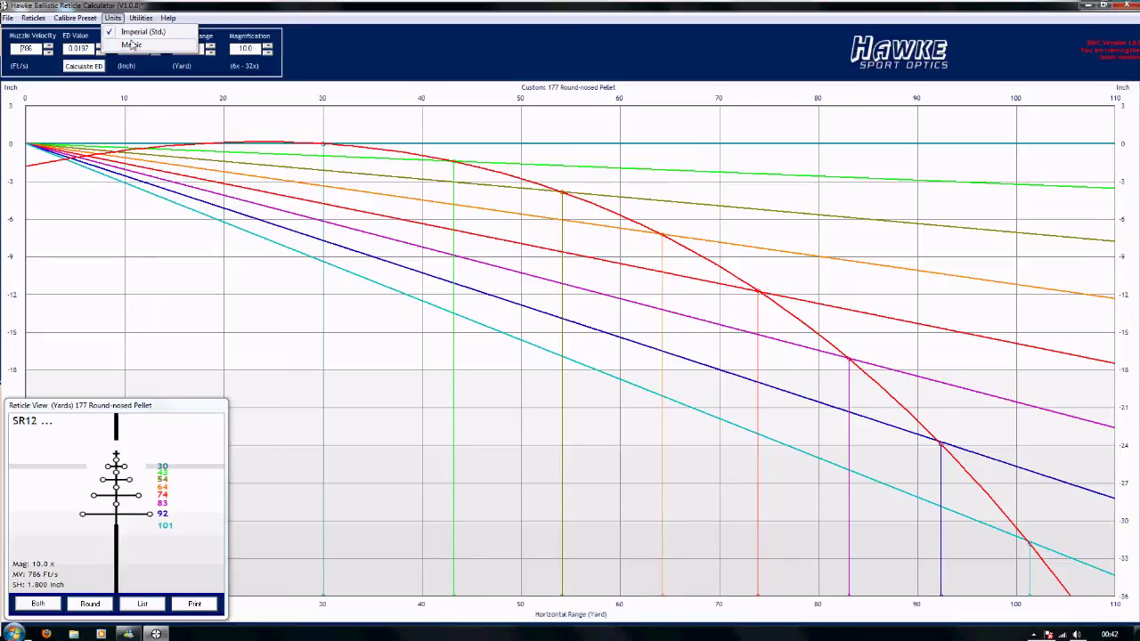
Switch the units to Metric, then back to Imperial (Std.)
{"action": "left_click", "coordinate": [132, 43]}
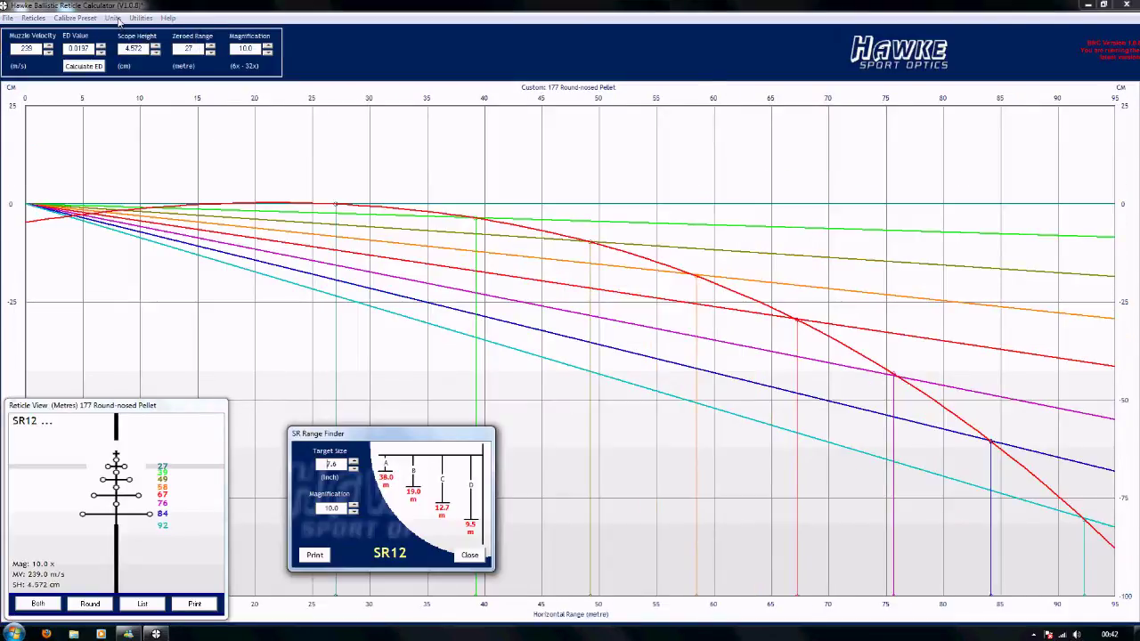
{"action": "left_click", "coordinate": [116, 19]}
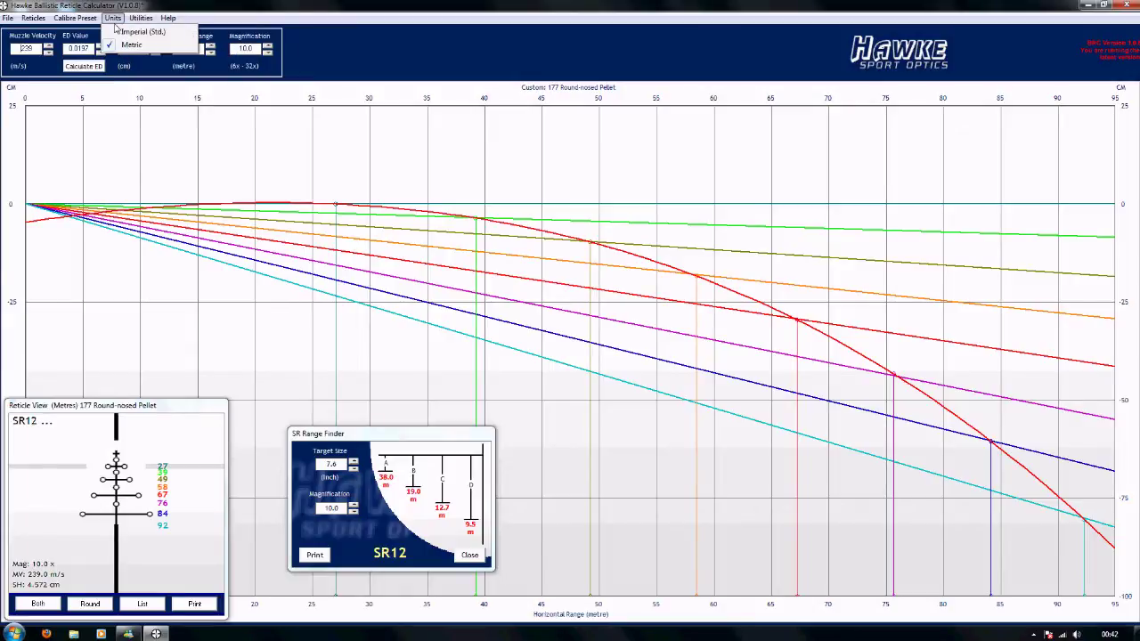
{"action": "left_click", "coordinate": [131, 32]}
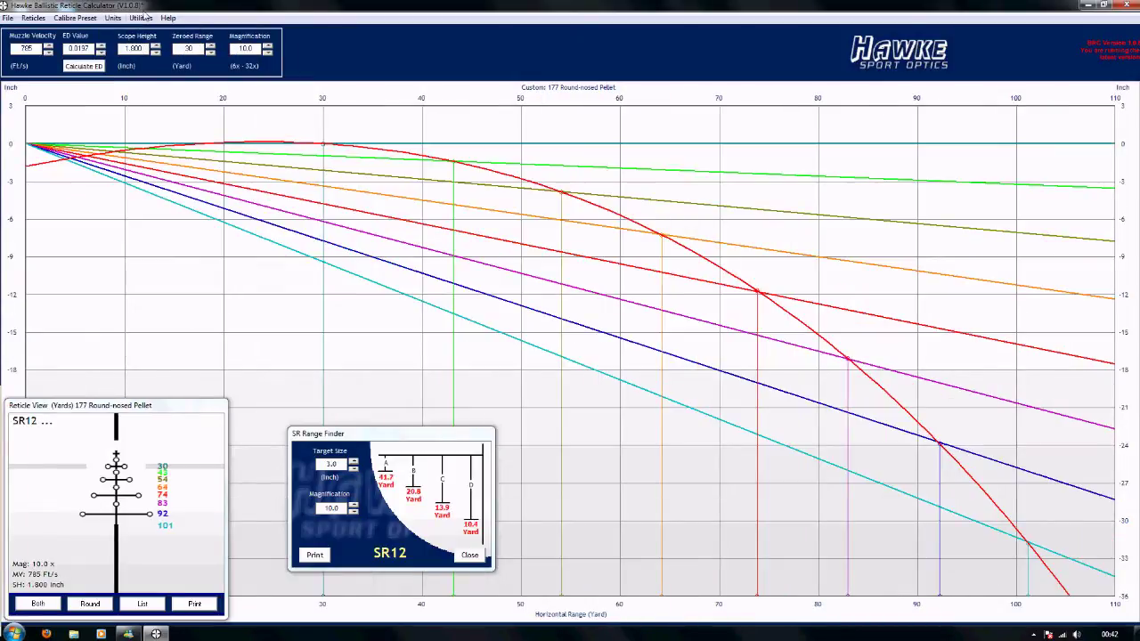
{"action": "left_click", "coordinate": [141, 18]}
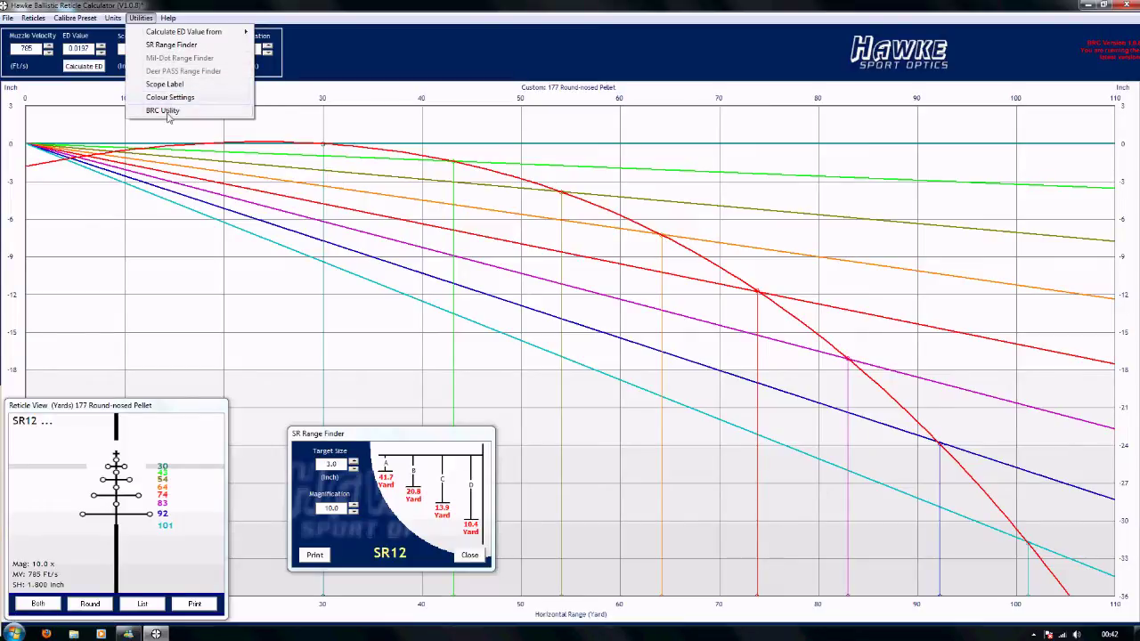
{"action": "mouse_move", "coordinate": [73, 23]}
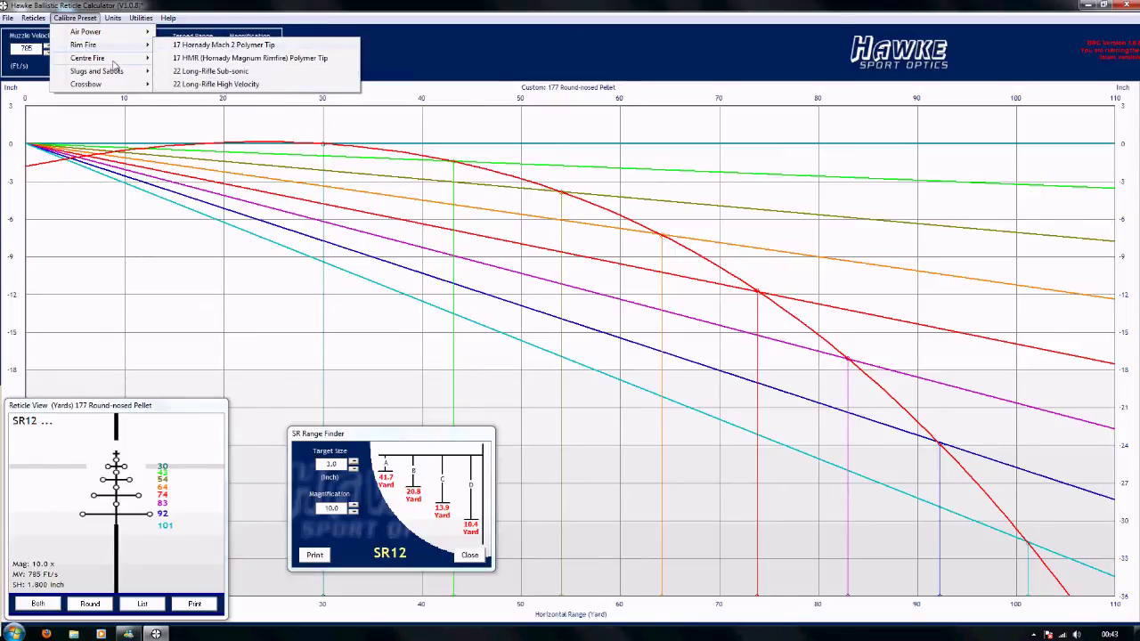
{"action": "mouse_move", "coordinate": [133, 58]}
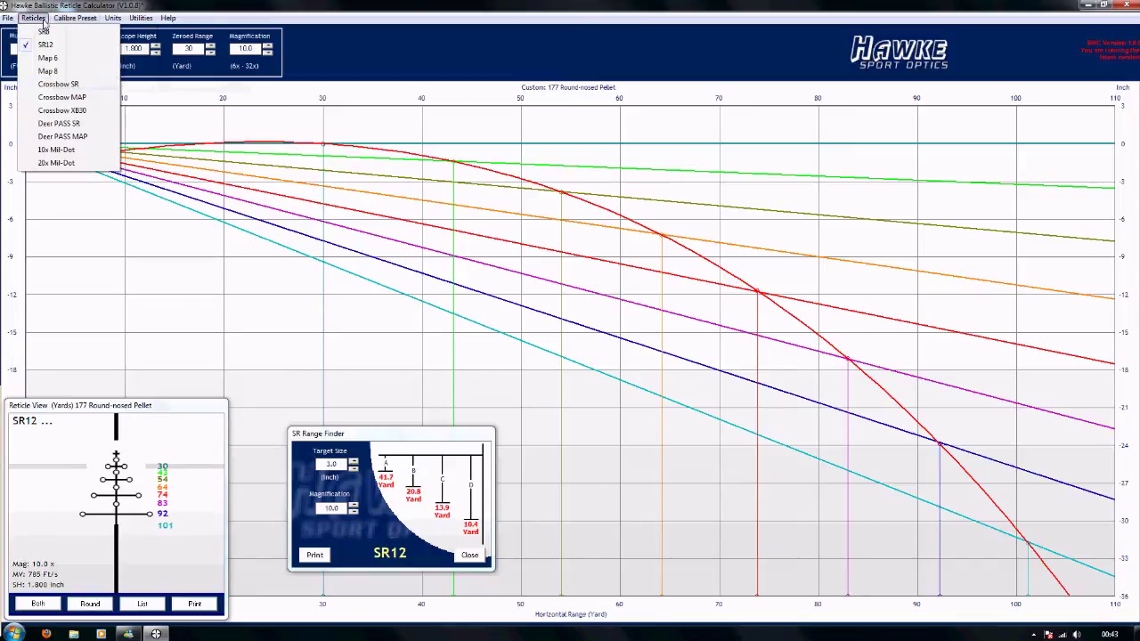
Switch the reticle to SR6, giving aim points from 30 to 74 yards
{"action": "left_click", "coordinate": [44, 33]}
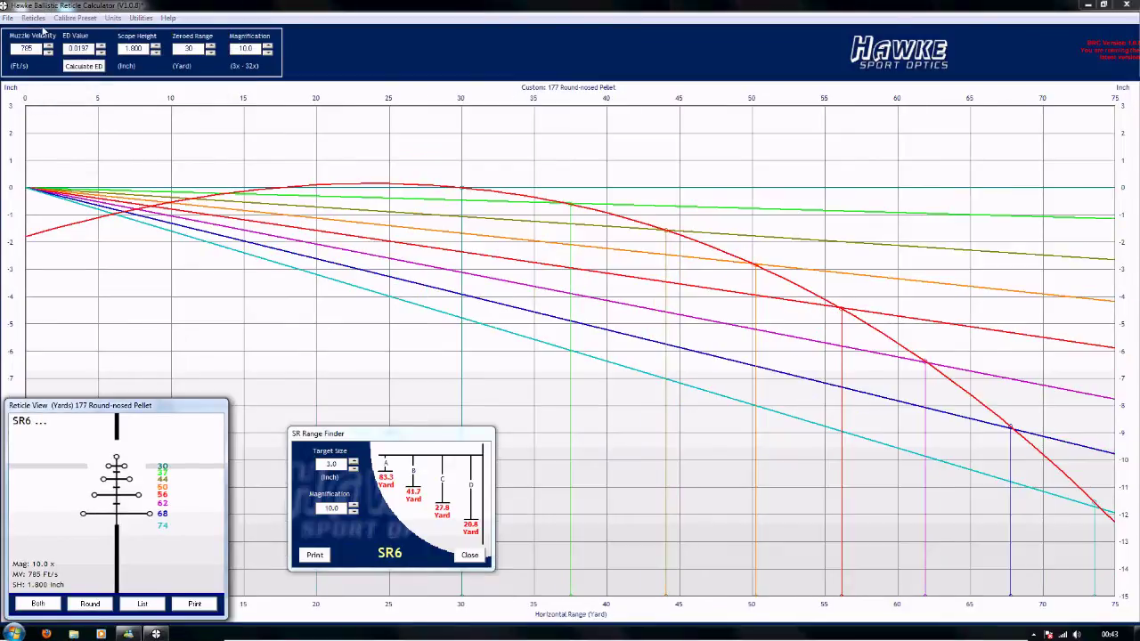
{"action": "left_click", "coordinate": [36, 19]}
{"action": "mouse_move", "coordinate": [58, 33]}
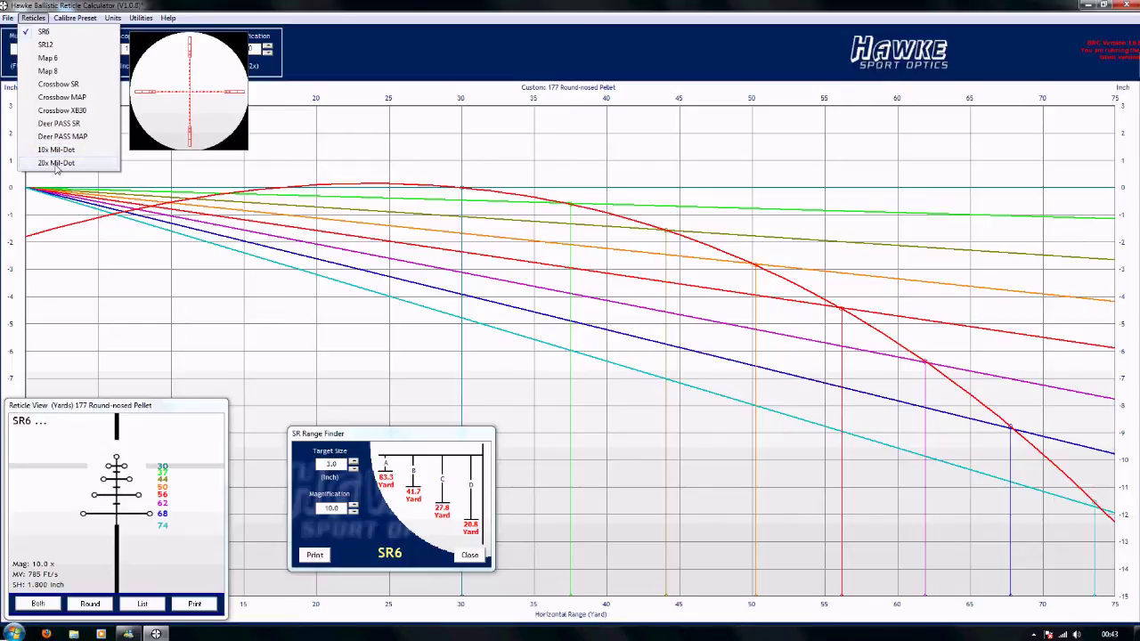
{"action": "left_click", "coordinate": [331, 23]}
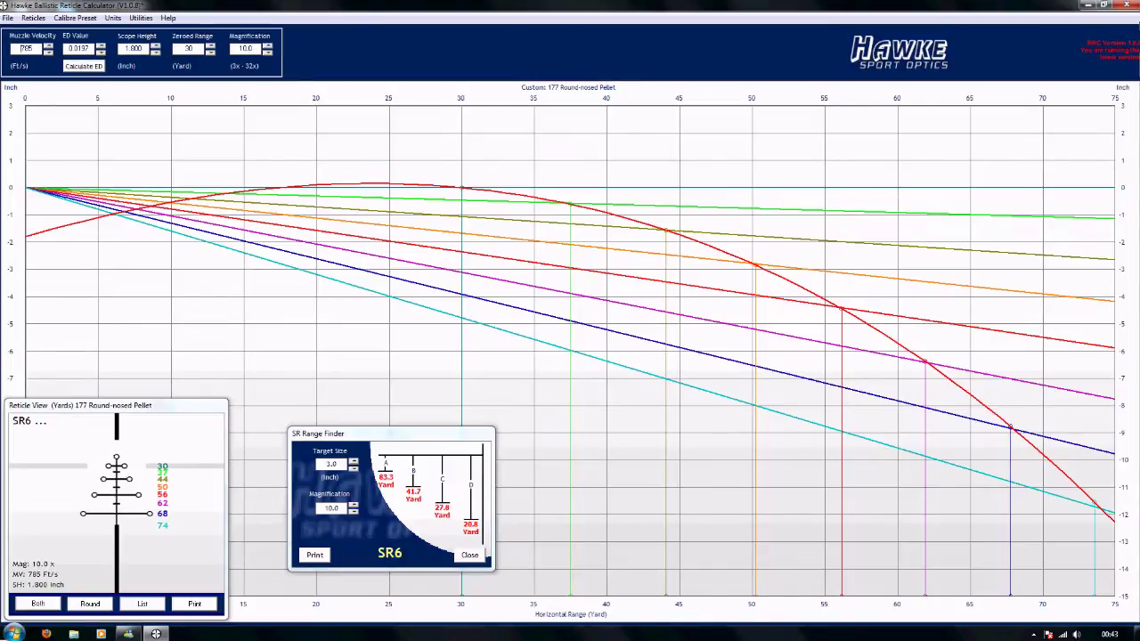
Quit Hawke BRC without saving the changes to the 177 Round-nosed Pellet data
{"action": "left_click", "coordinate": [1129, 7]}
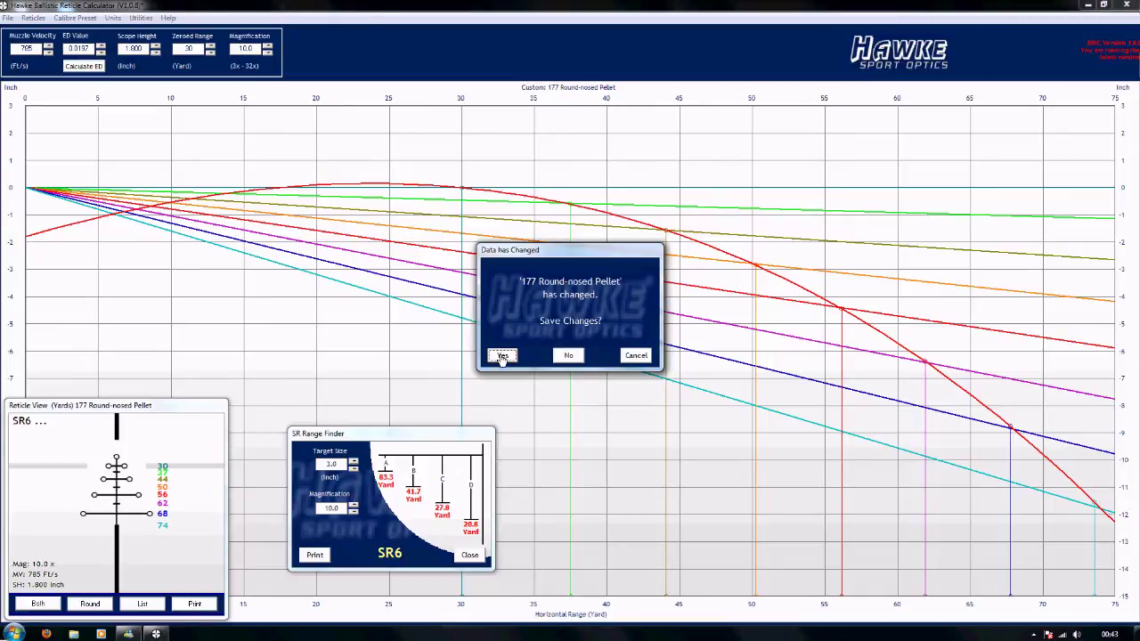
{"action": "left_click", "coordinate": [568, 356]}
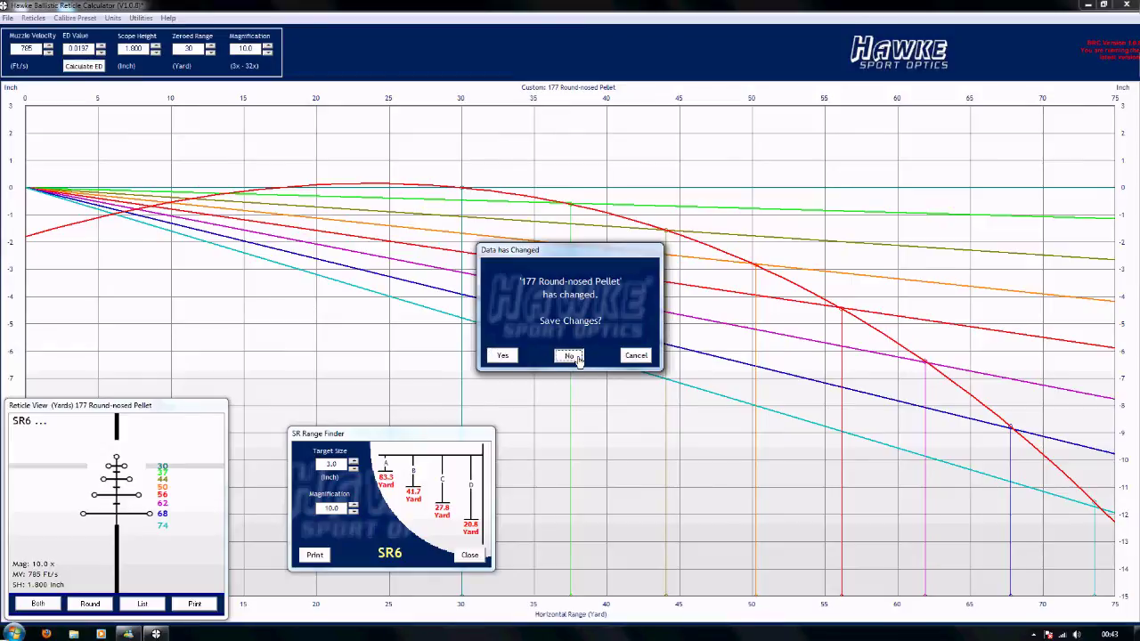